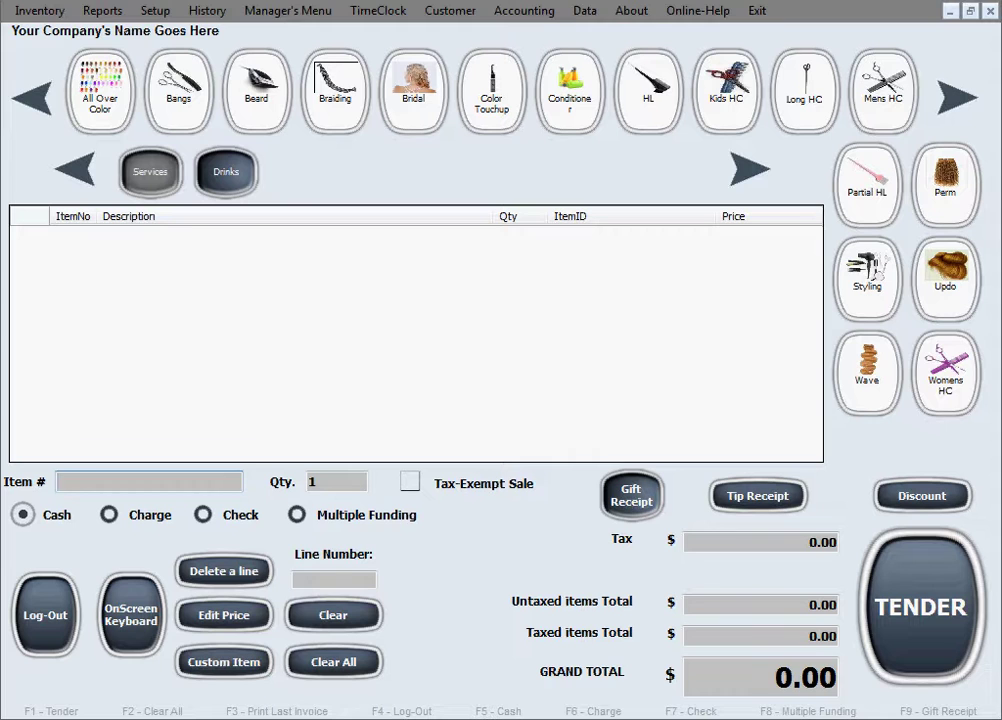
# Open the customer mailing list builder from the Customer menu, then close it
pyautogui.click(447, 13)
pyautogui.click(533, 102)
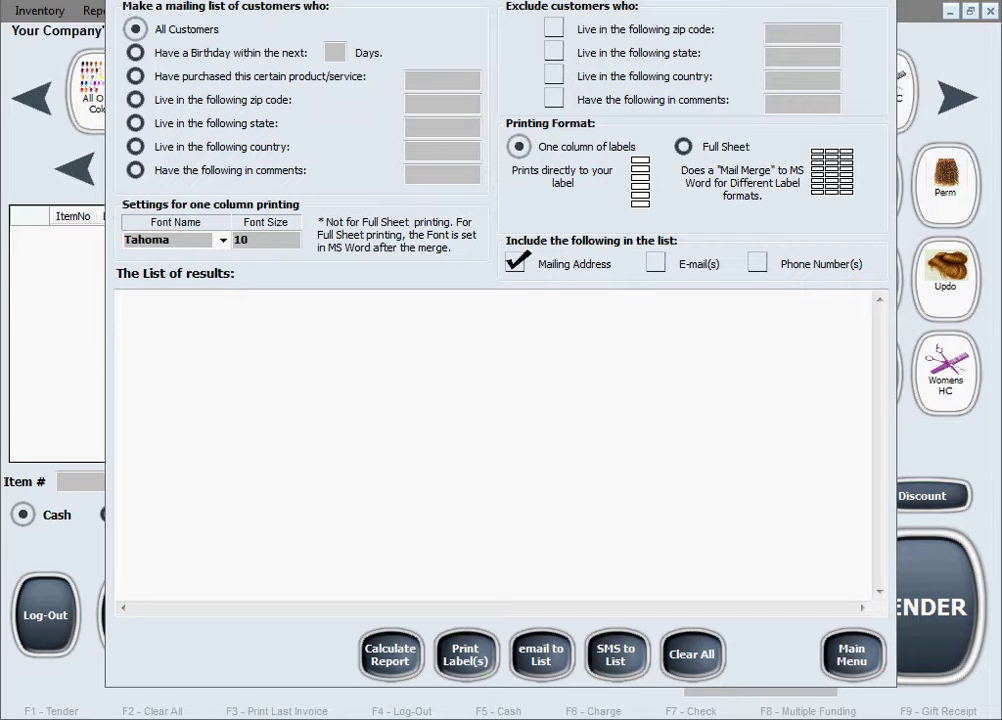
pyautogui.click(851, 655)
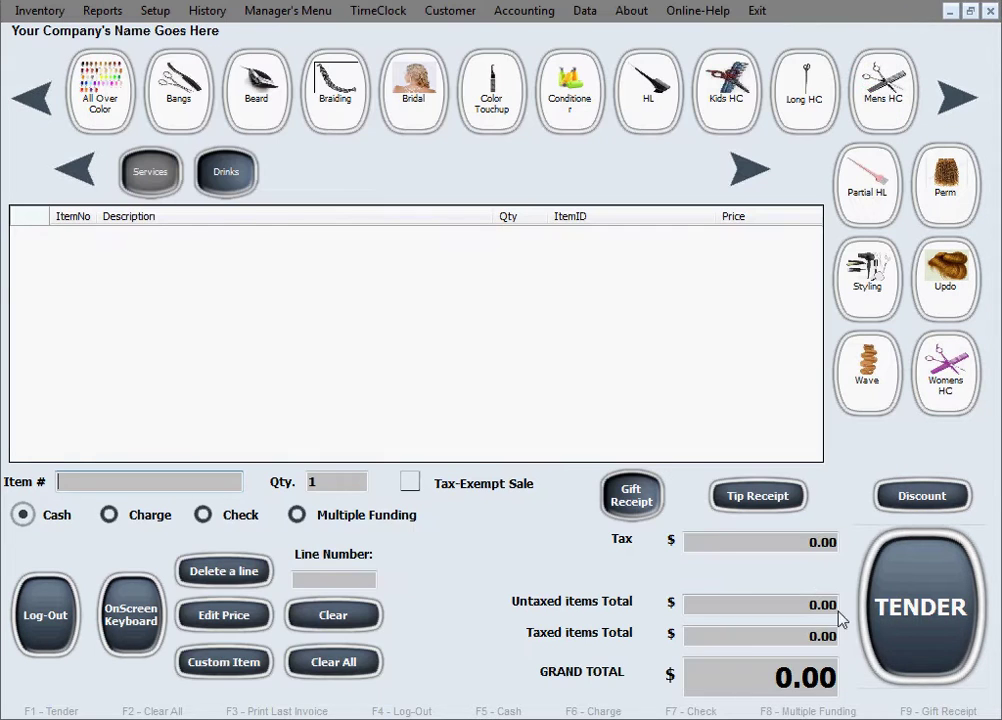
# Review the main Setup settings, toggling SMS and email appointment reminders off and back on
pyautogui.click(158, 12)
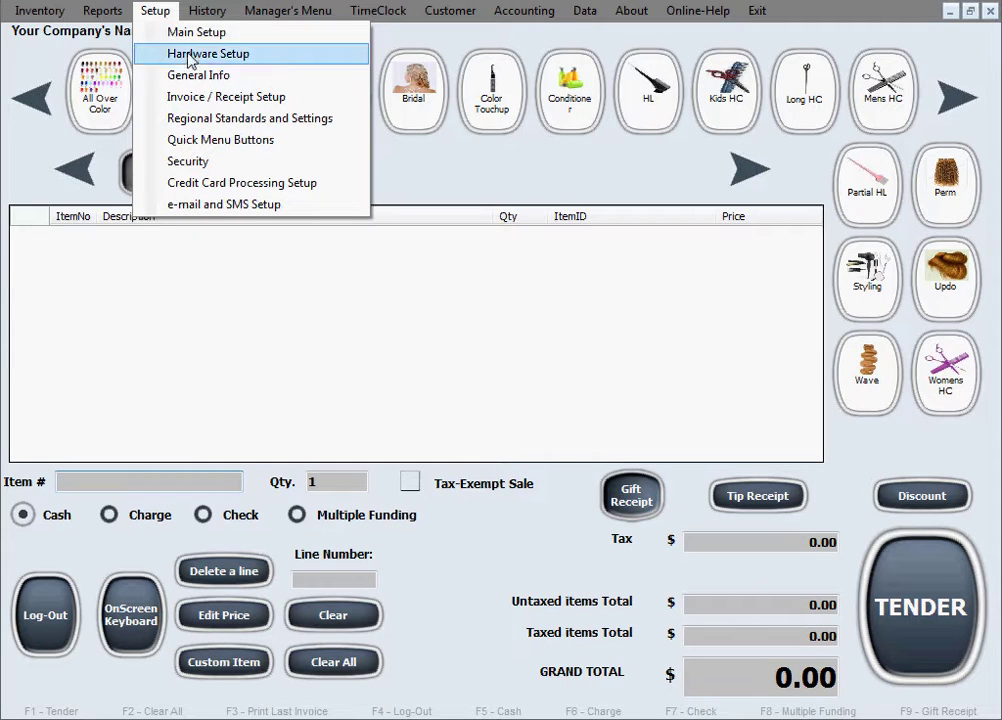
pyautogui.click(243, 36)
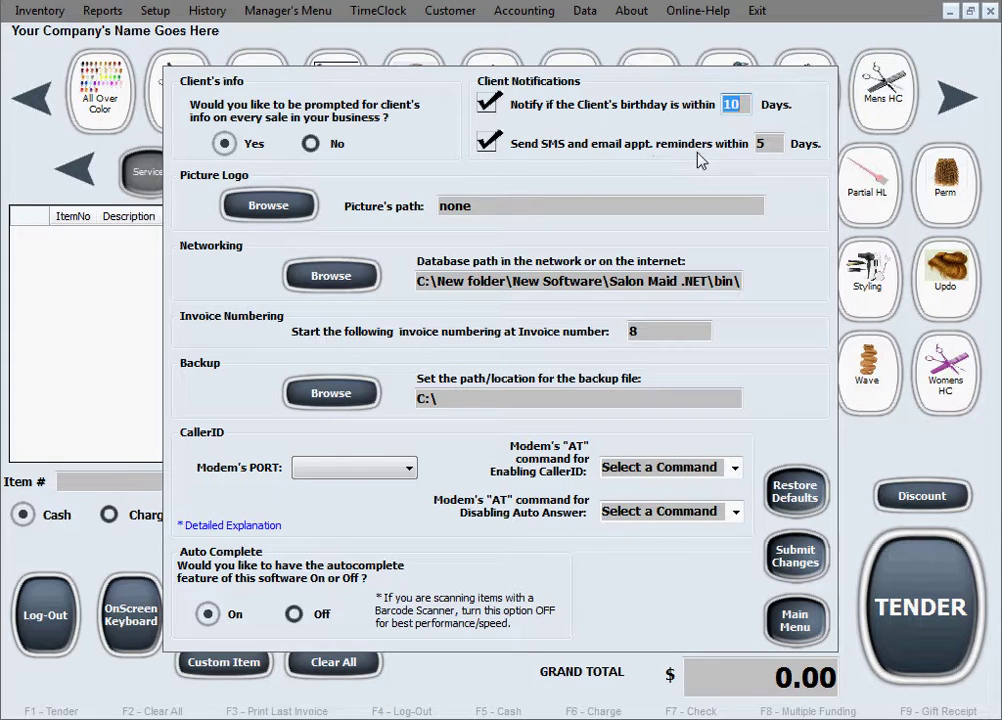
pyautogui.click(762, 146)
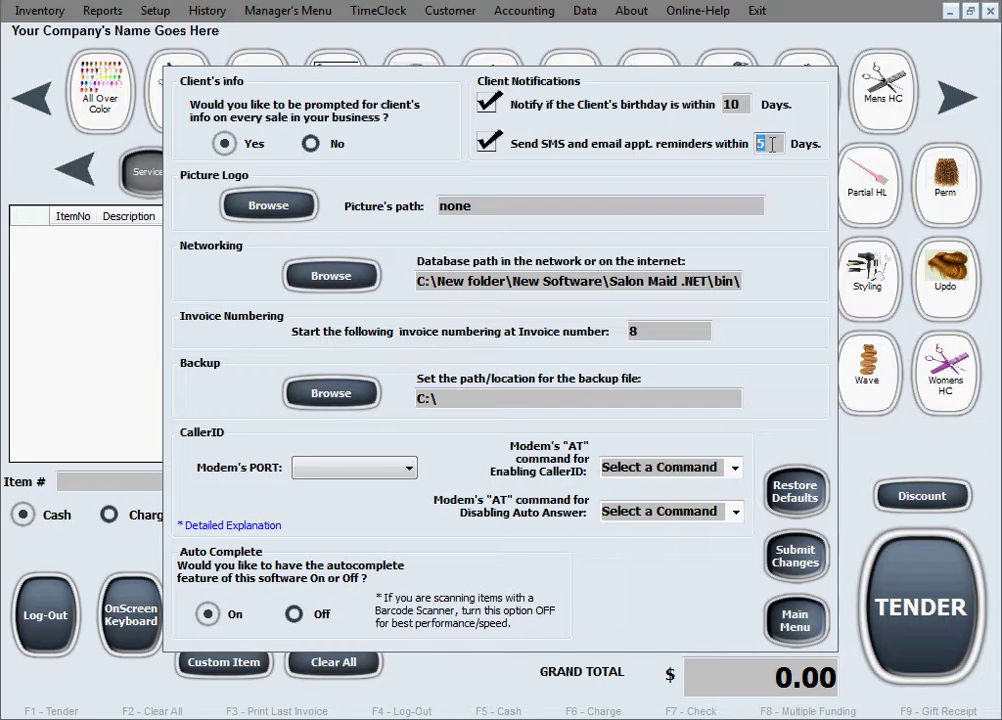
pyautogui.click(492, 145)
pyautogui.click(492, 145)
pyautogui.click(800, 621)
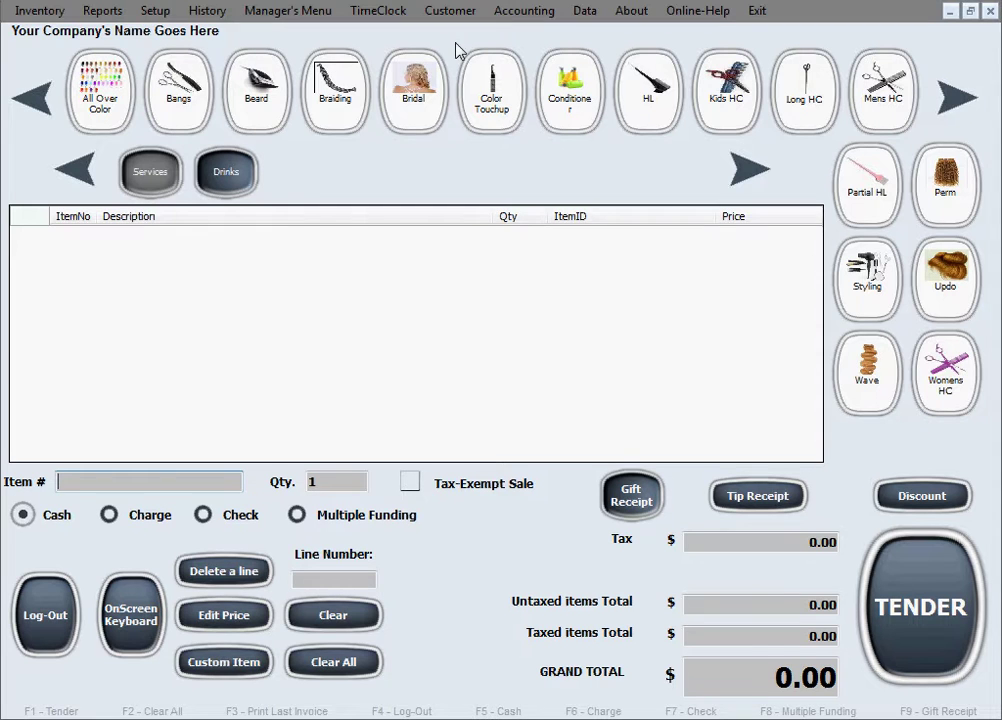
# Open e-mail and SMS Setup and switch between Gmail and Yahoo, ending on Yahoo
pyautogui.click(142, 12)
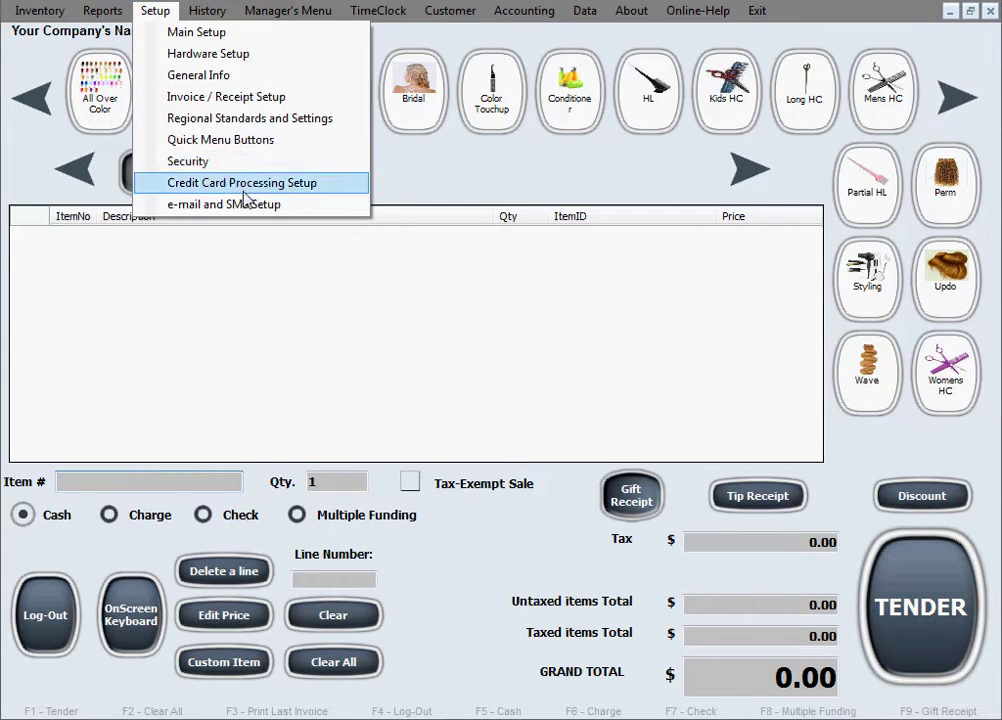
pyautogui.click(245, 201)
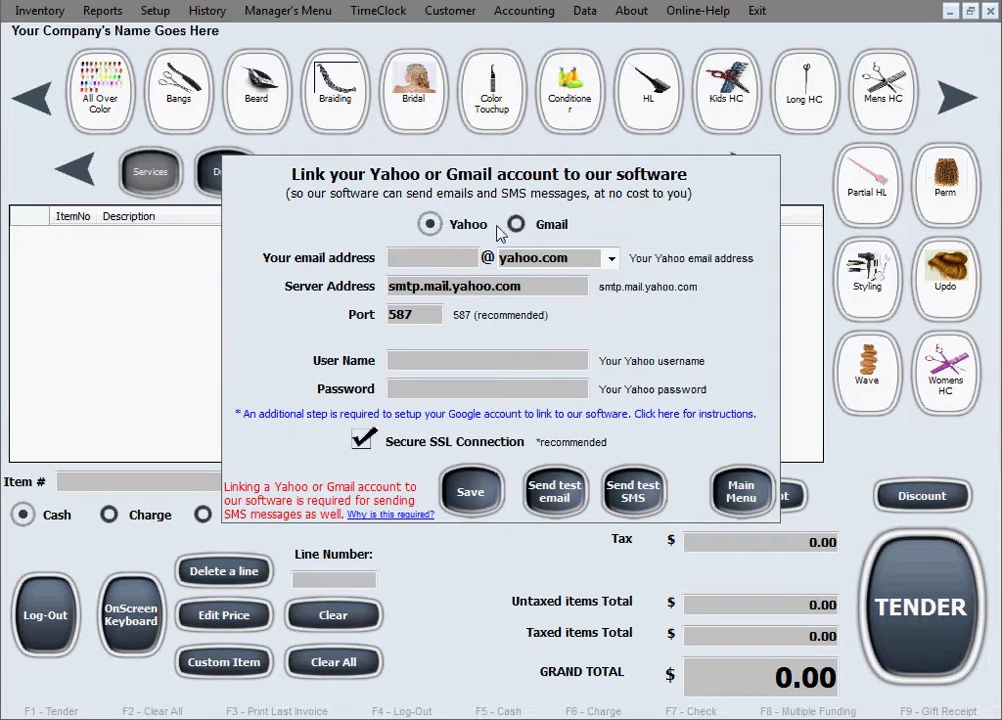
pyautogui.click(516, 224)
pyautogui.click(430, 226)
pyautogui.click(516, 225)
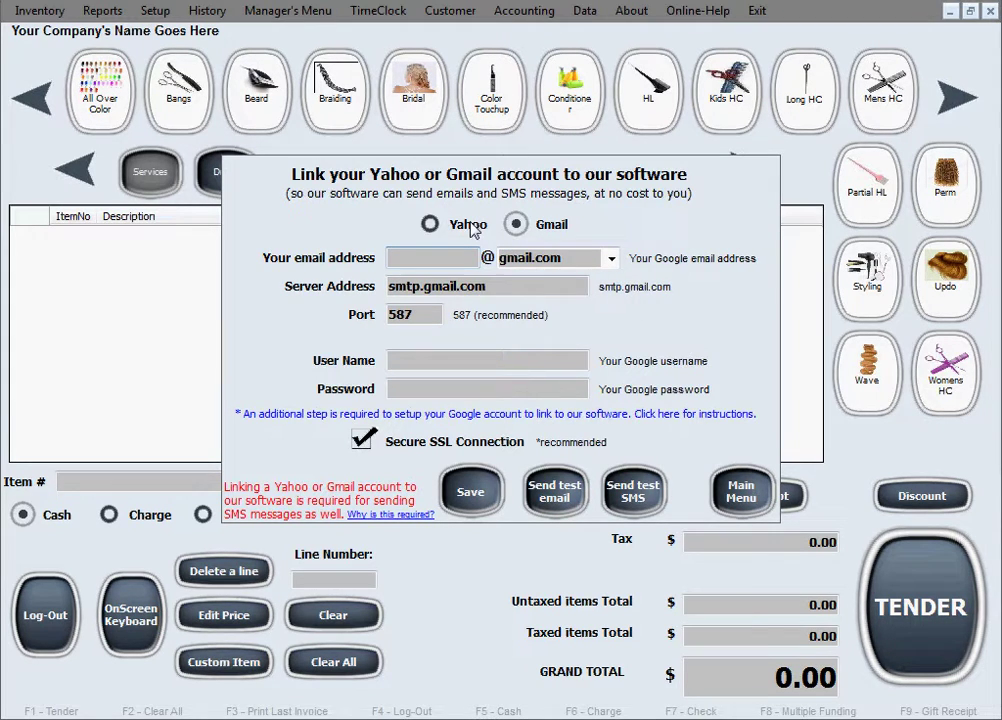
pyautogui.click(476, 229)
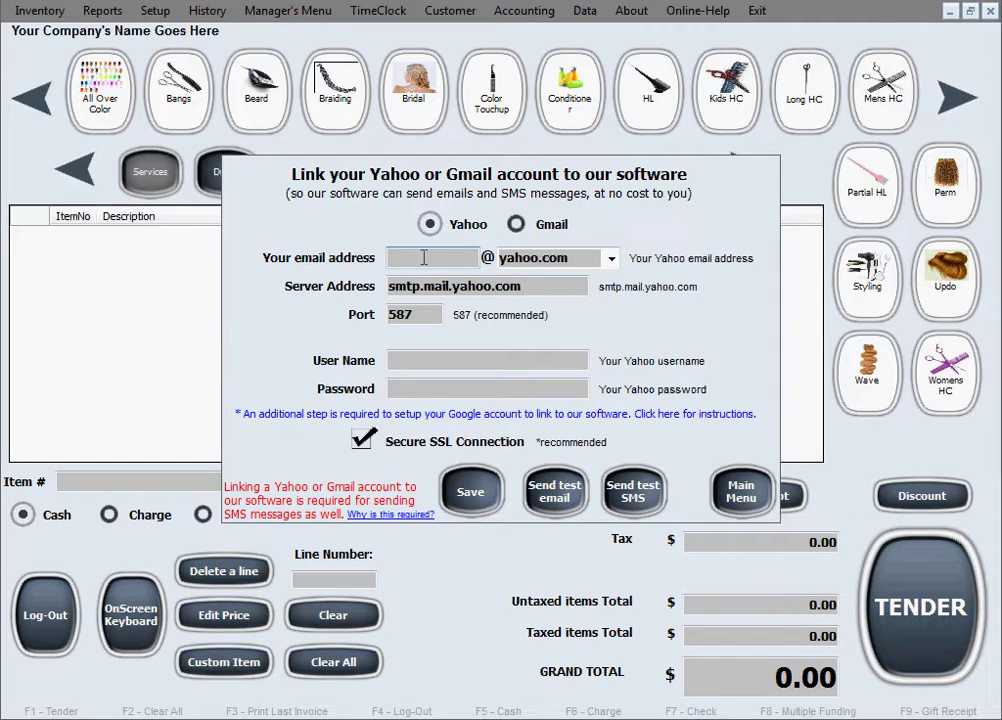
# Enter 'yourname' as the email name and keep yahoo.com in the domain list
pyautogui.write('yourname')
pyautogui.click(612, 259)
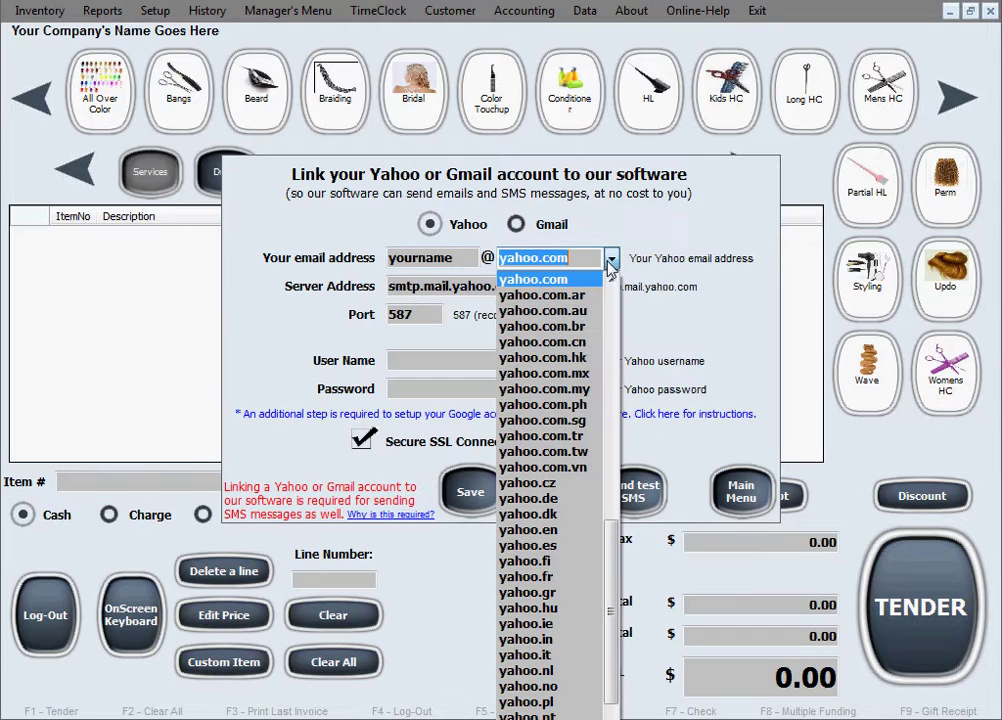
pyautogui.moveTo(614, 556); pyautogui.dragTo(614, 300)
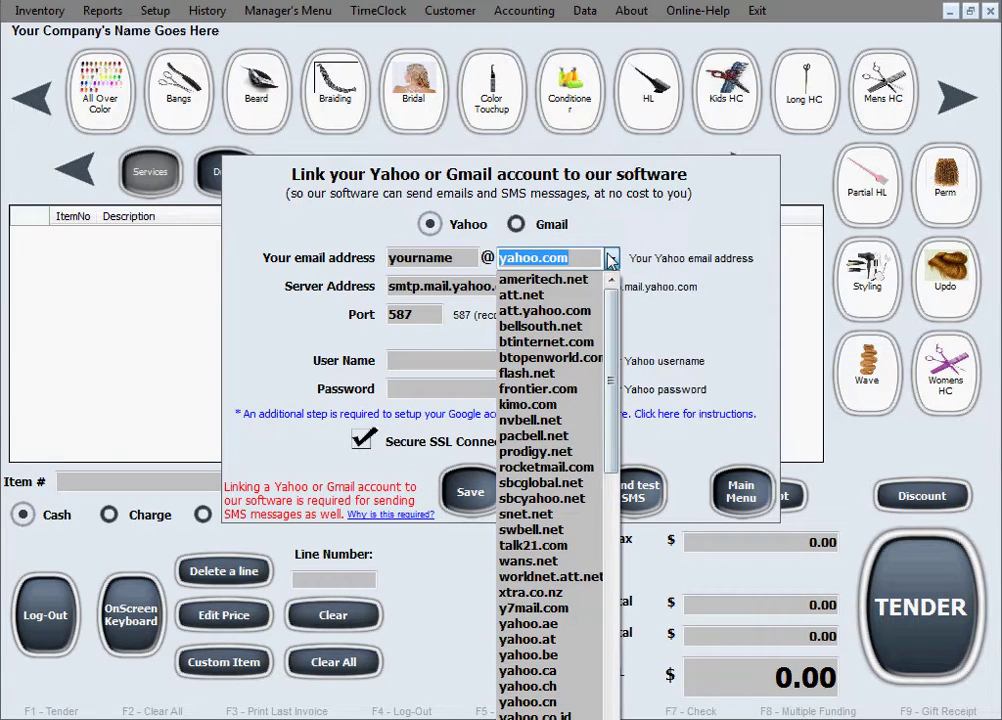
pyautogui.click(611, 259)
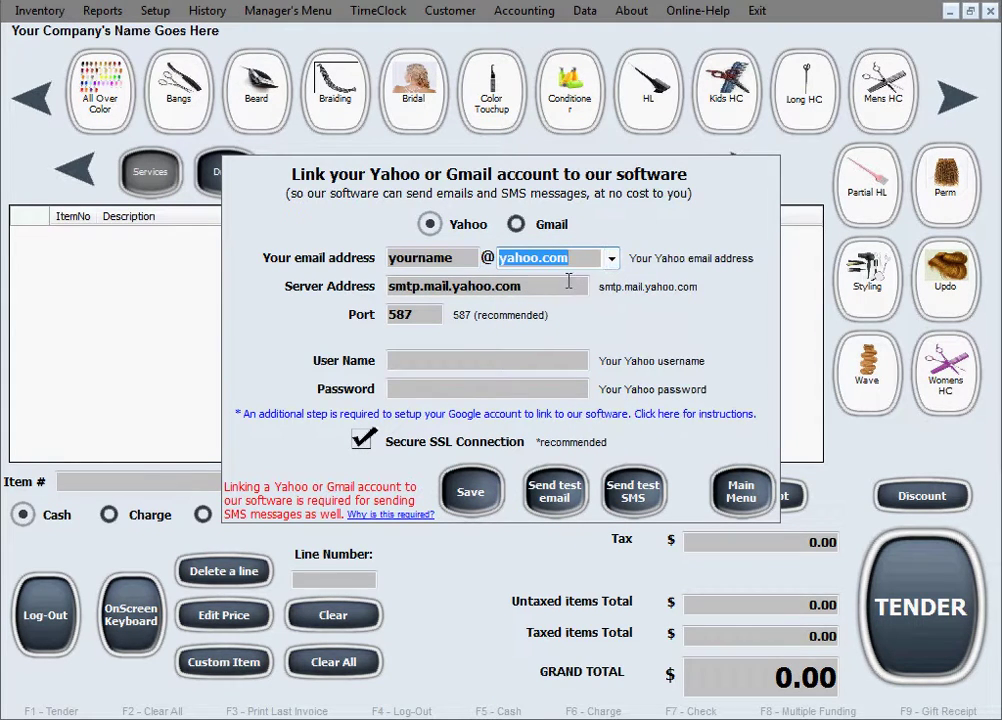
pyautogui.click(533, 287)
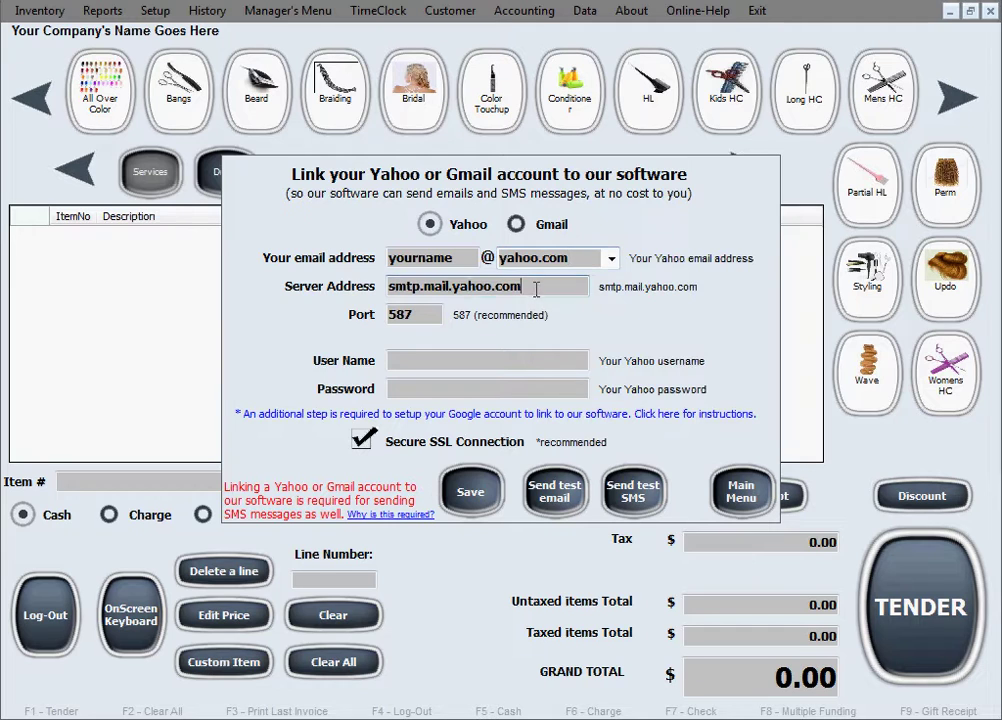
pyautogui.doubleClick(536, 289)
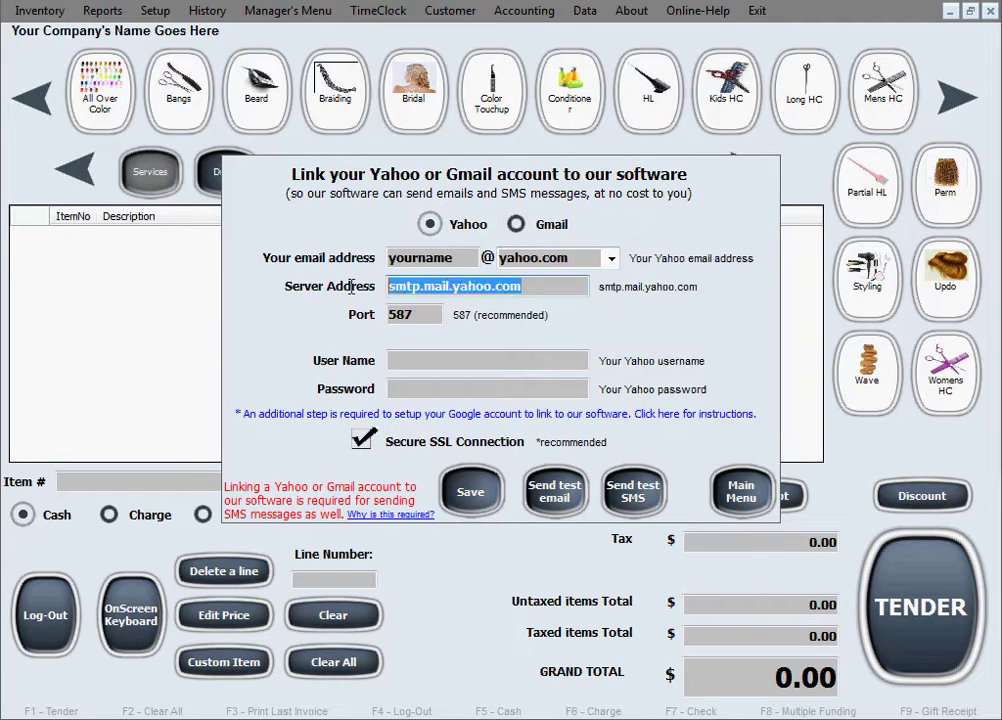
pyautogui.click(537, 292)
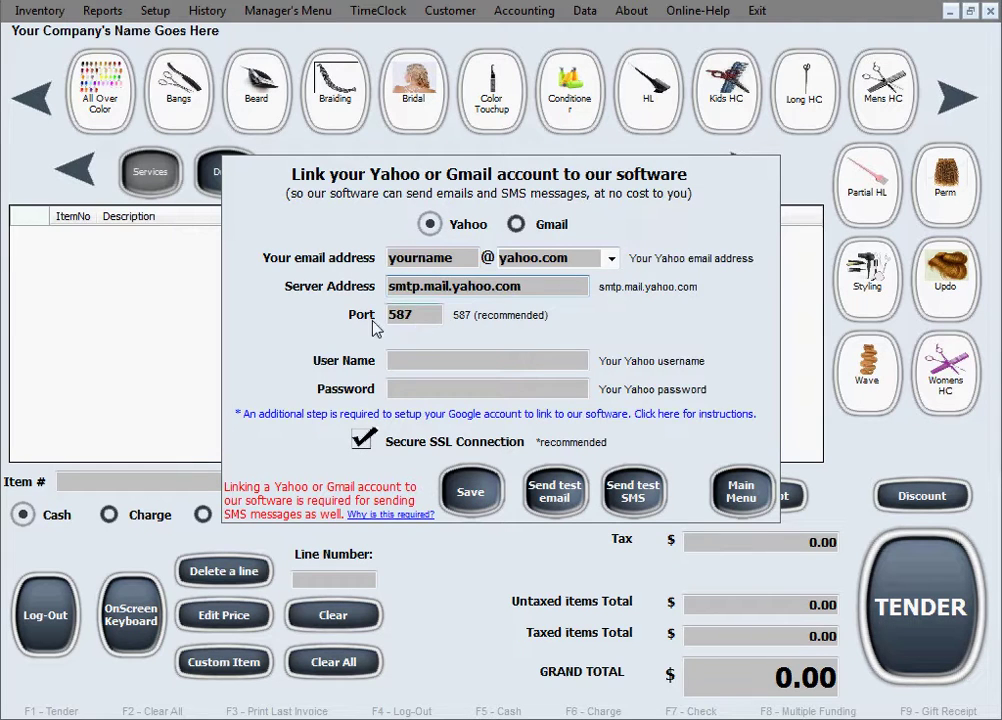
pyautogui.click(421, 316)
pyautogui.doubleClick(421, 316)
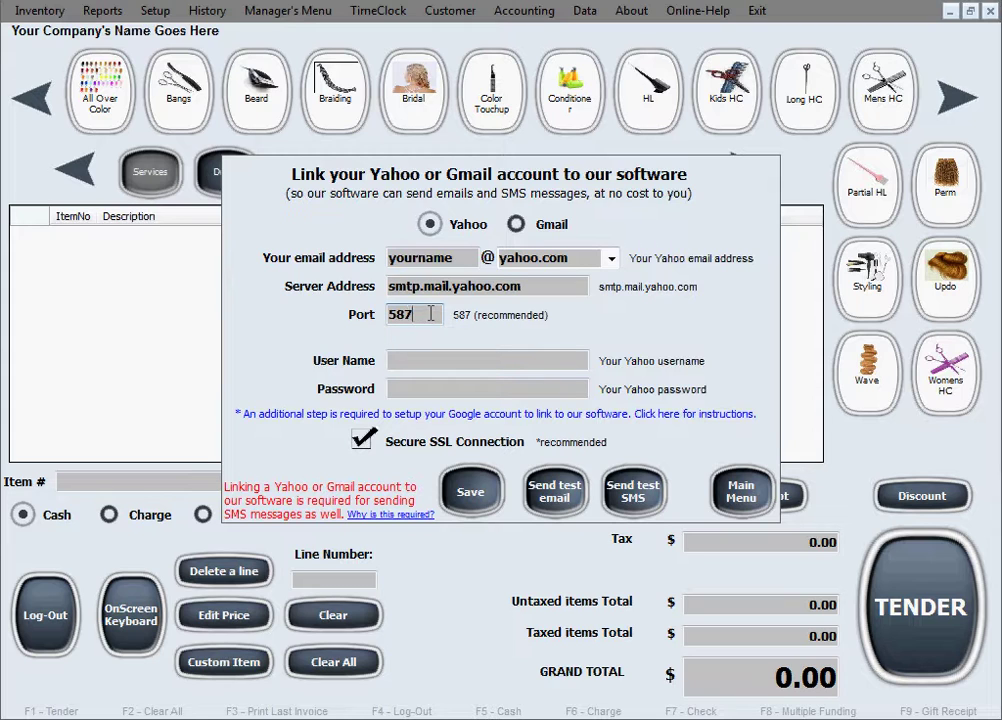
pyautogui.click(391, 286)
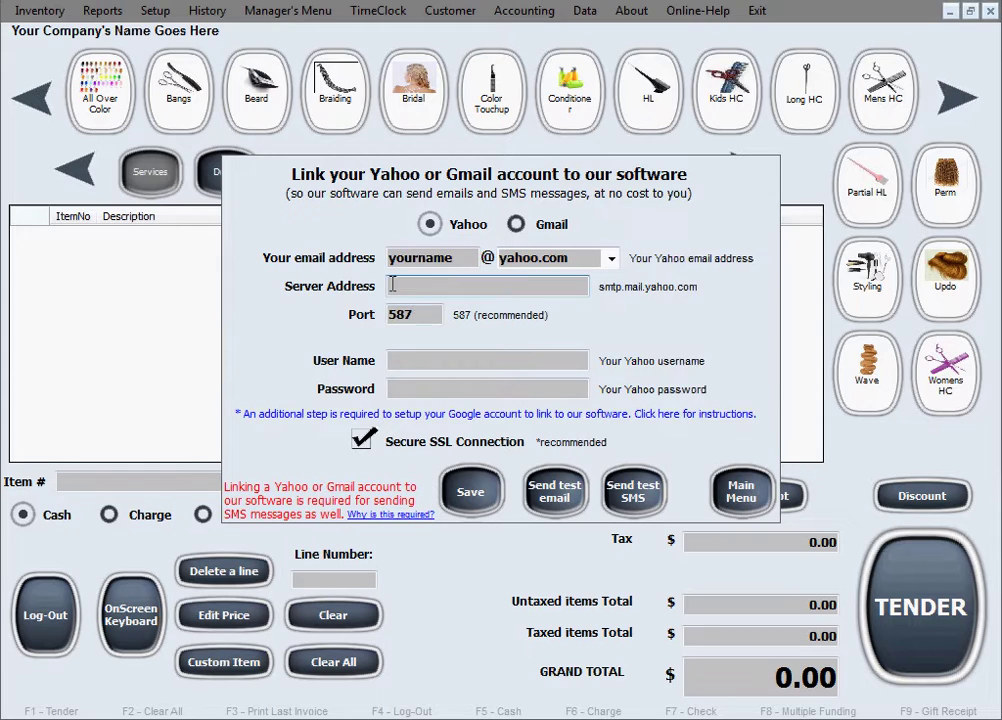
pyautogui.click(430, 316)
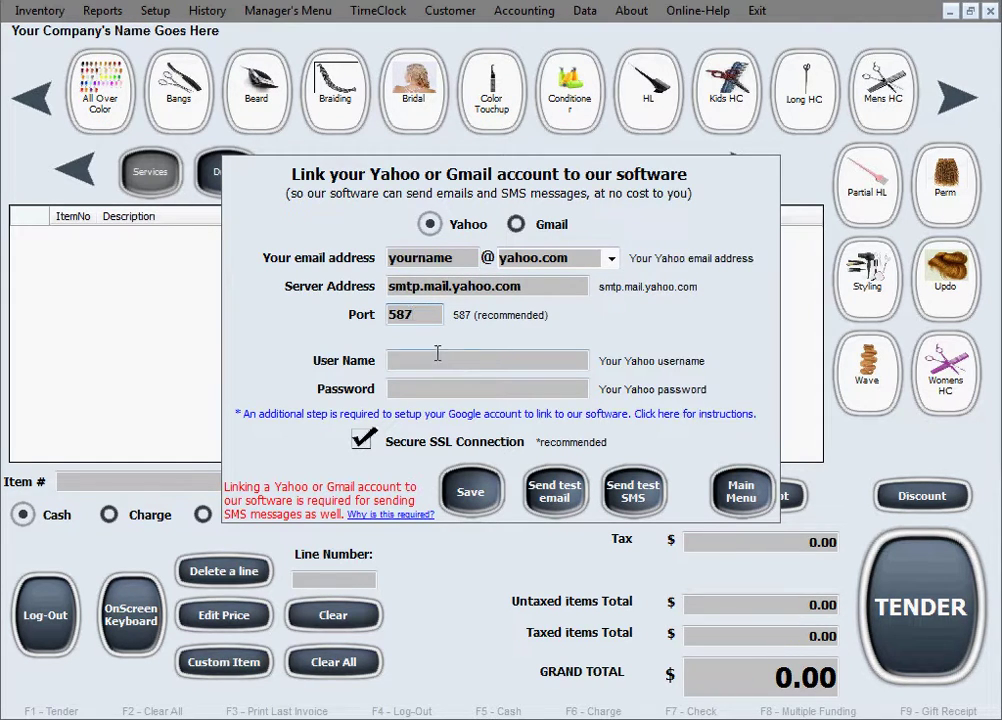
# Enter the Yahoo email address as the user name and type the account password
pyautogui.click(406, 364)
pyautogui.click(408, 364)
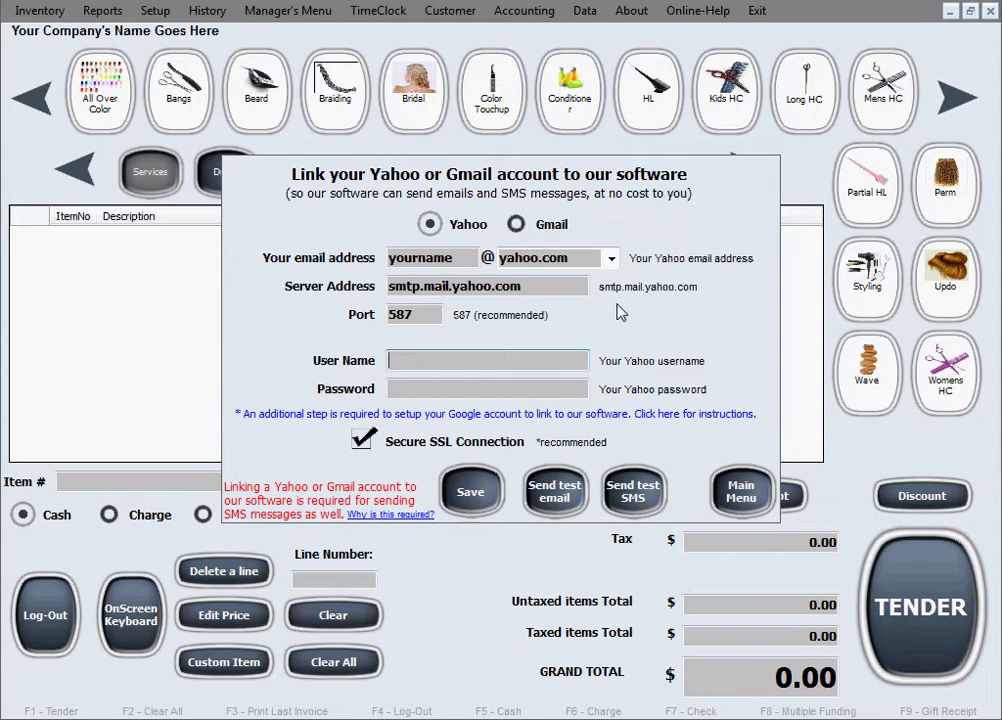
pyautogui.write('yourname@yah')
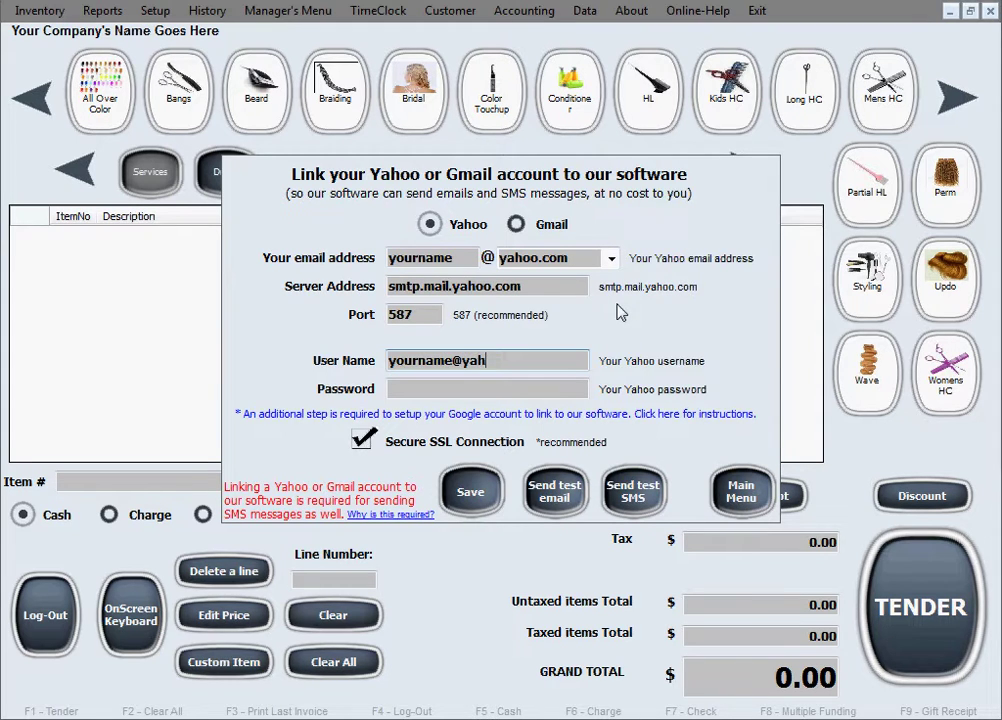
pyautogui.write('oo.com')
pyautogui.click(468, 389)
pyautogui.write('********')
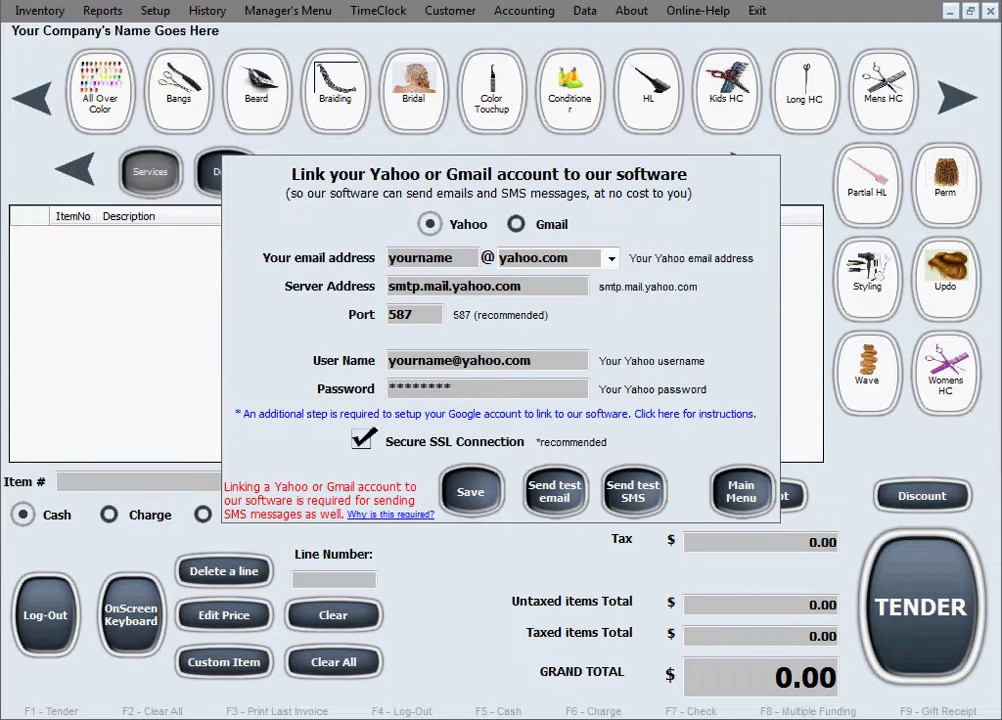
# Switch to Gmail, keep domain gmail.com, and check server smtp.gmail.com and port 587
pyautogui.click(516, 228)
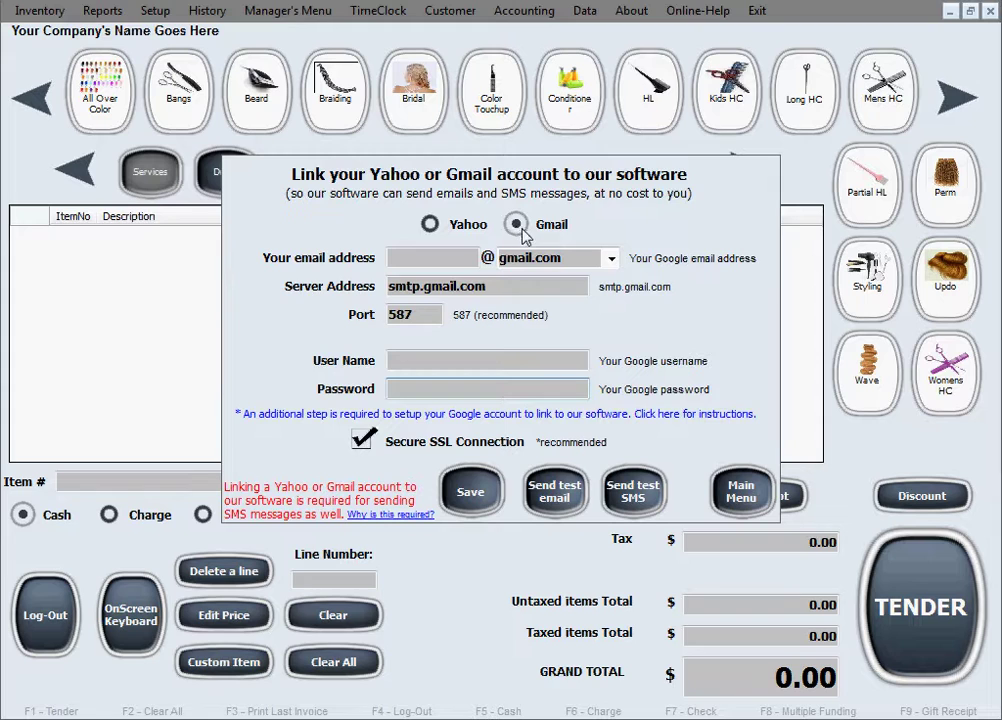
pyautogui.click(445, 257)
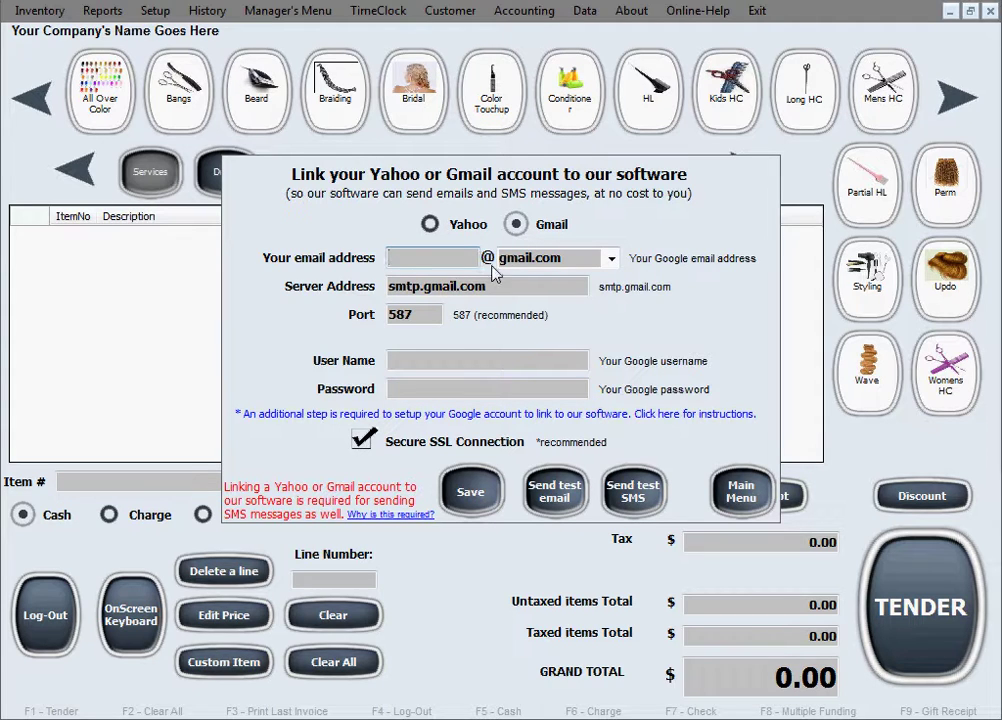
pyautogui.click(610, 259)
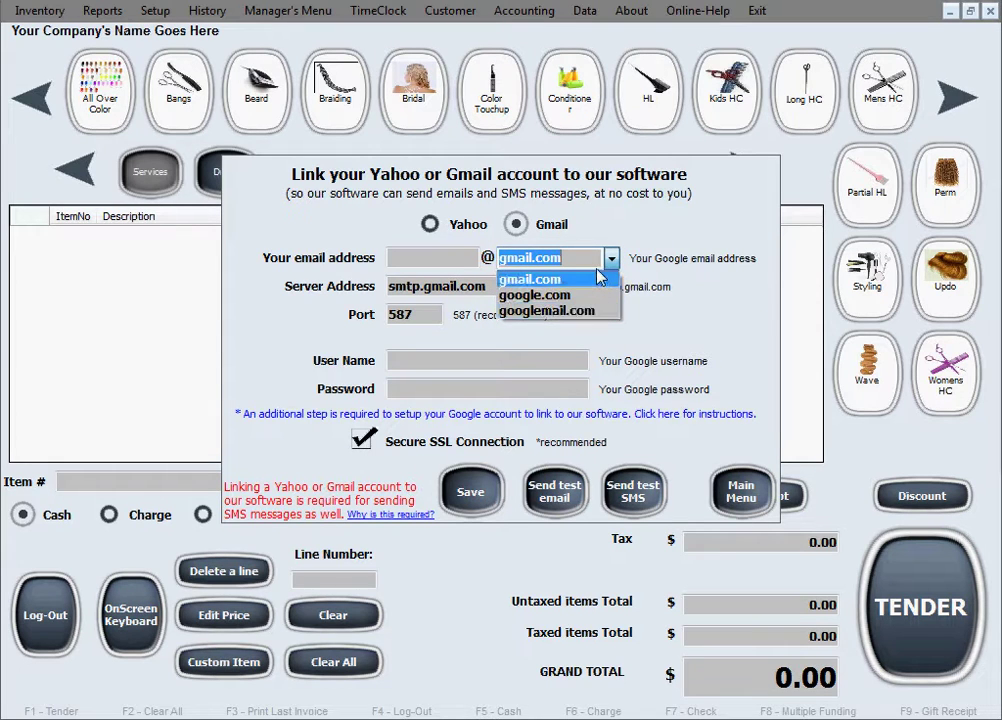
pyautogui.click(616, 258)
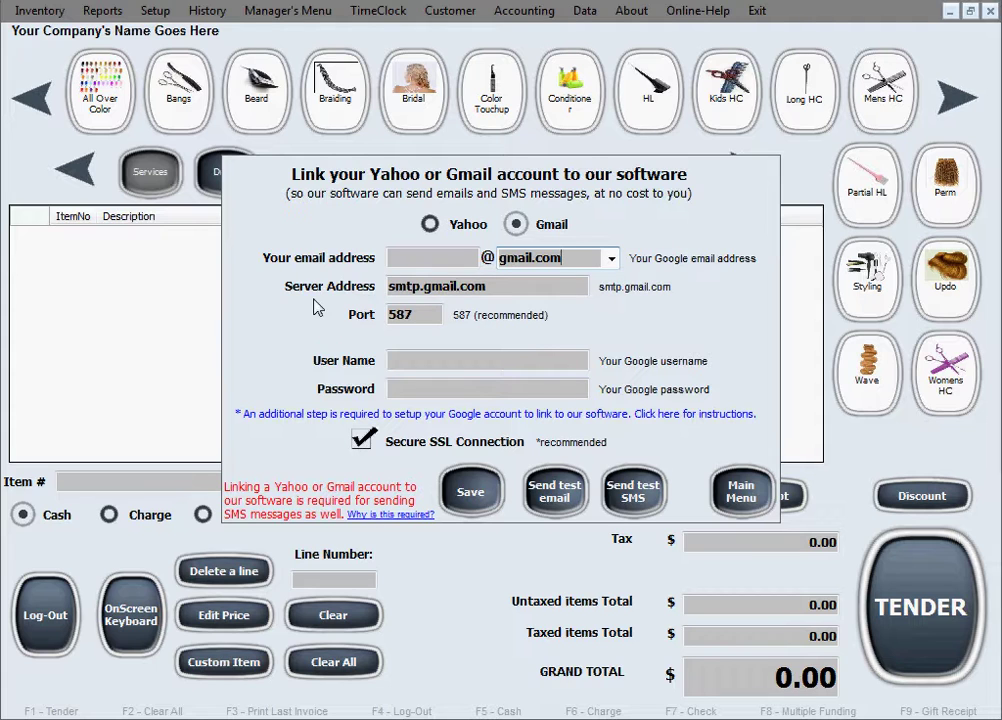
pyautogui.click(515, 294)
pyautogui.doubleClick(515, 294)
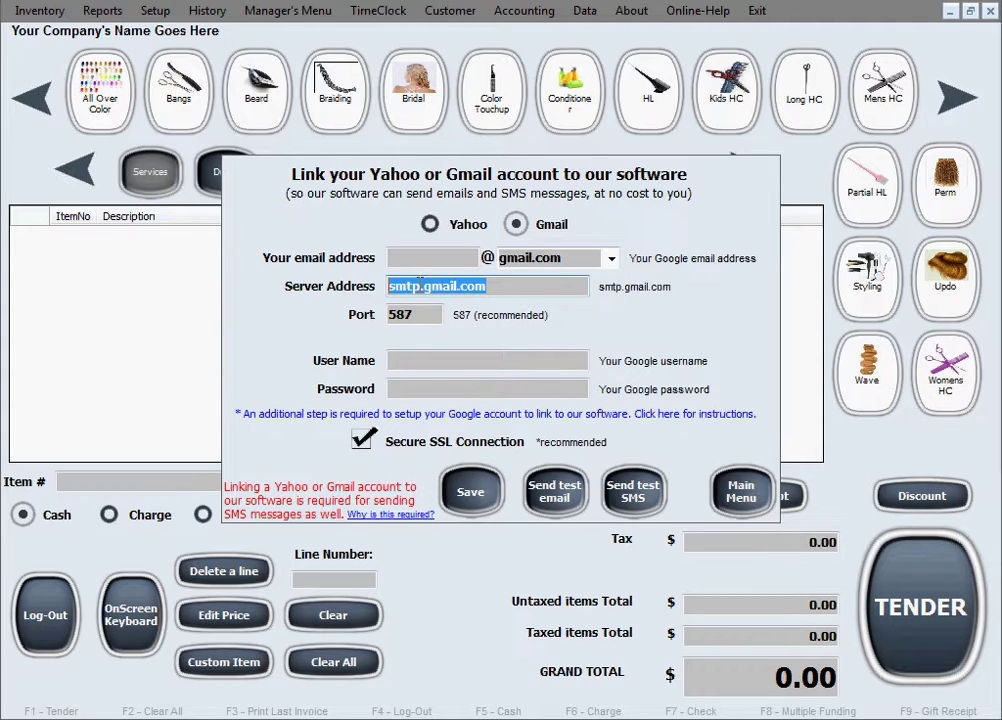
pyautogui.click(515, 290)
pyautogui.doubleClick(429, 314)
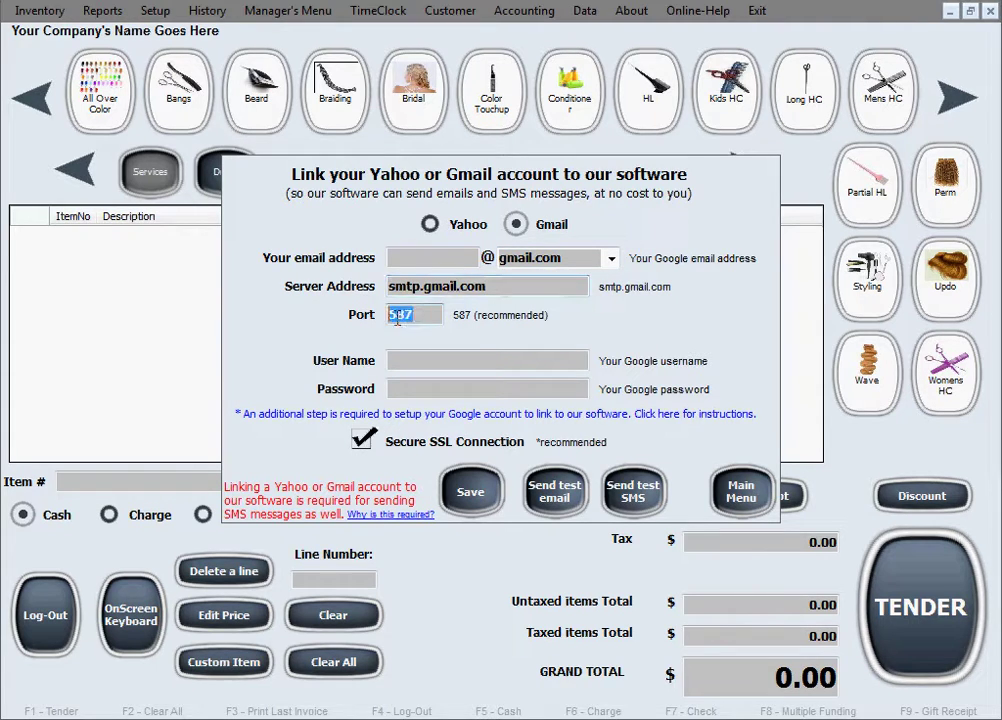
pyautogui.click(429, 314)
pyautogui.click(437, 360)
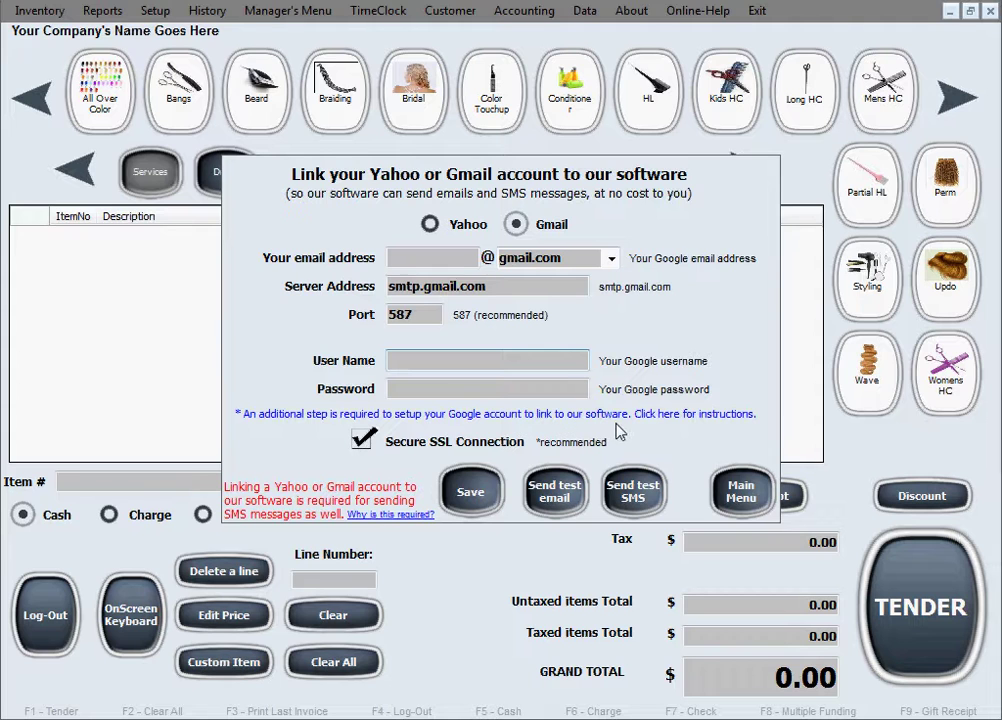
# Open the Google 'Less Secure Sign-In' instructions from the link below the Password field
pyautogui.click(706, 421)
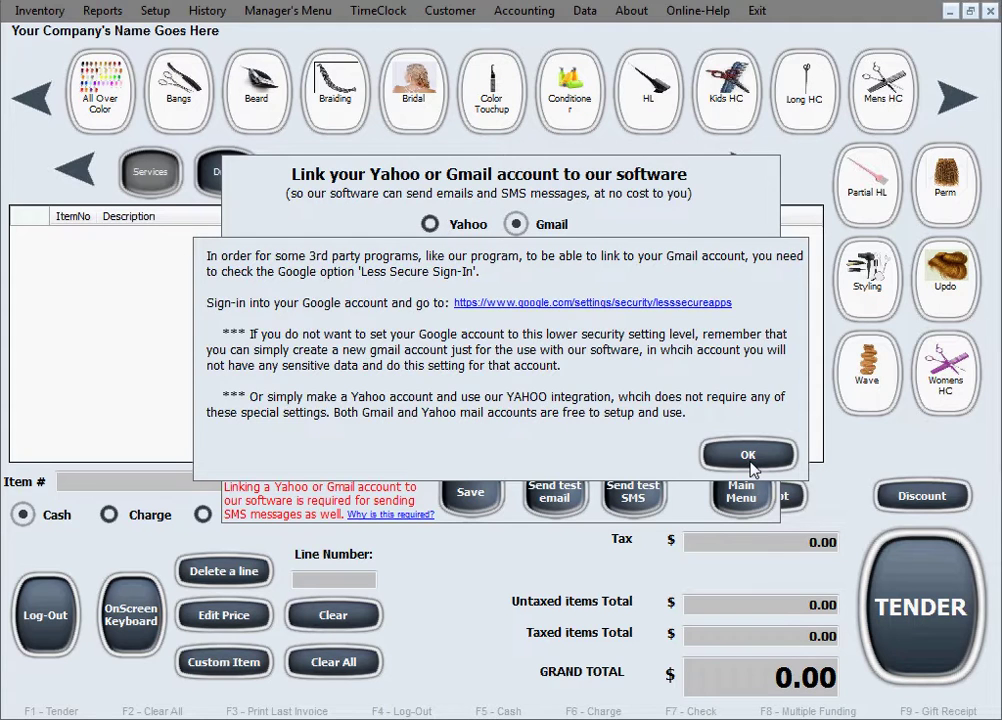
# Close the Gmail notice and toggle Secure SSL Connection off and back on
pyautogui.click(751, 466)
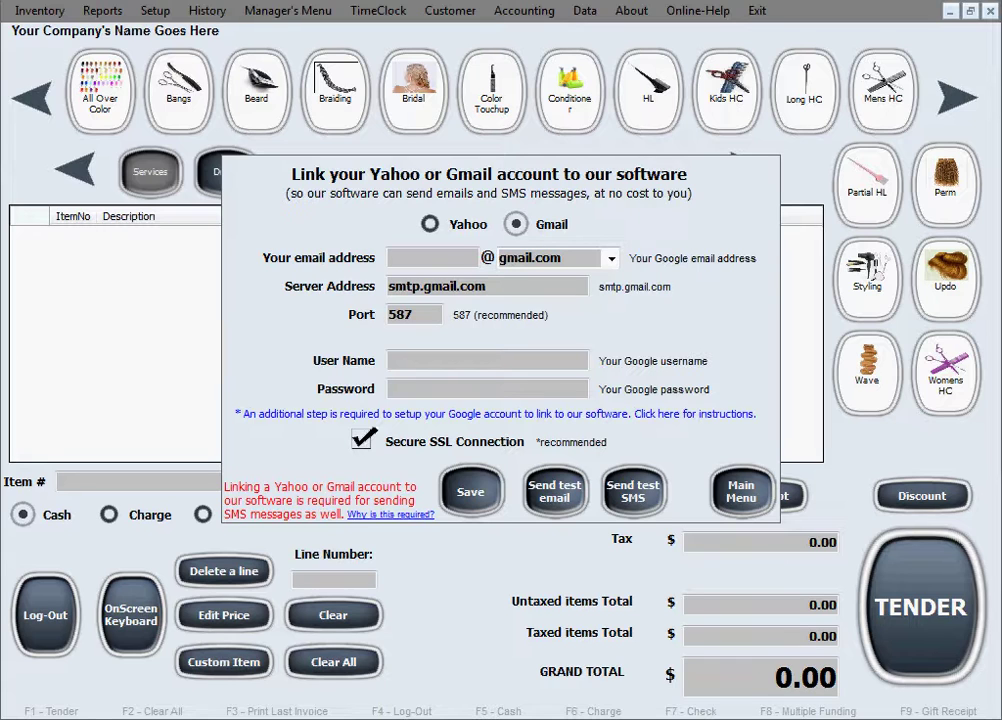
pyautogui.click(366, 443)
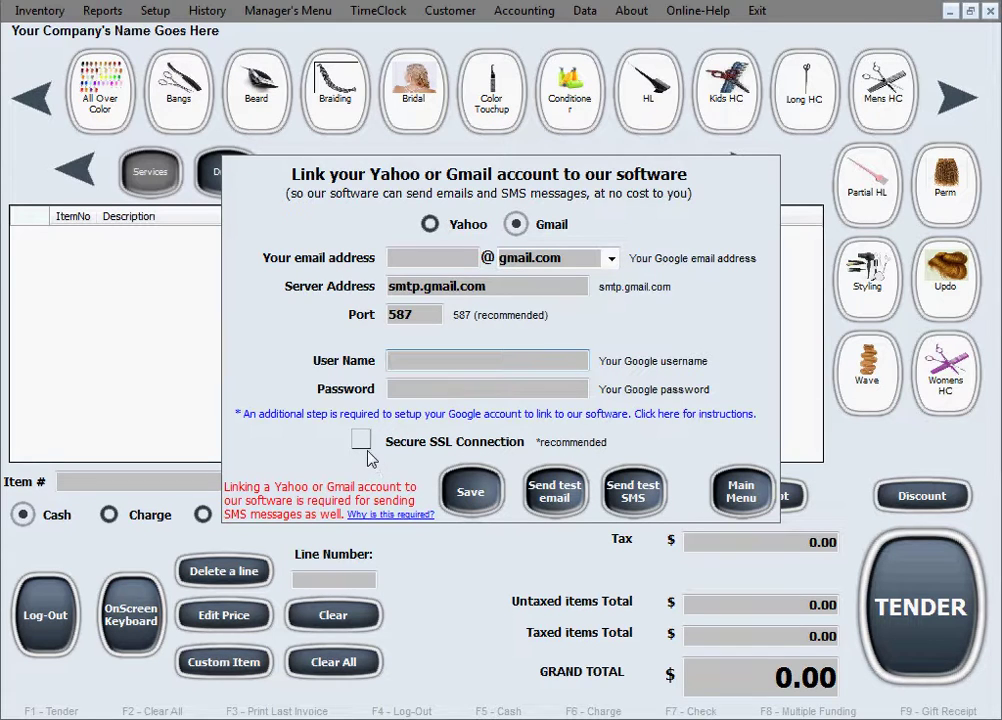
pyautogui.click(364, 446)
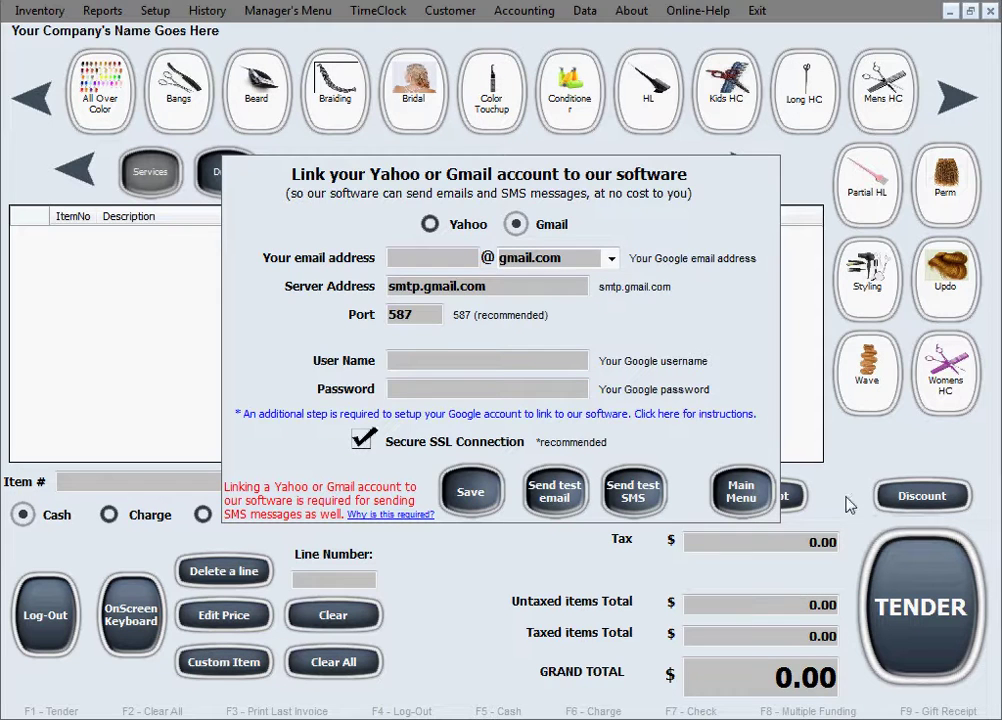
# Close the account link form and enter a sample cell phone number on a new customer
pyautogui.click(762, 493)
pyautogui.click(452, 14)
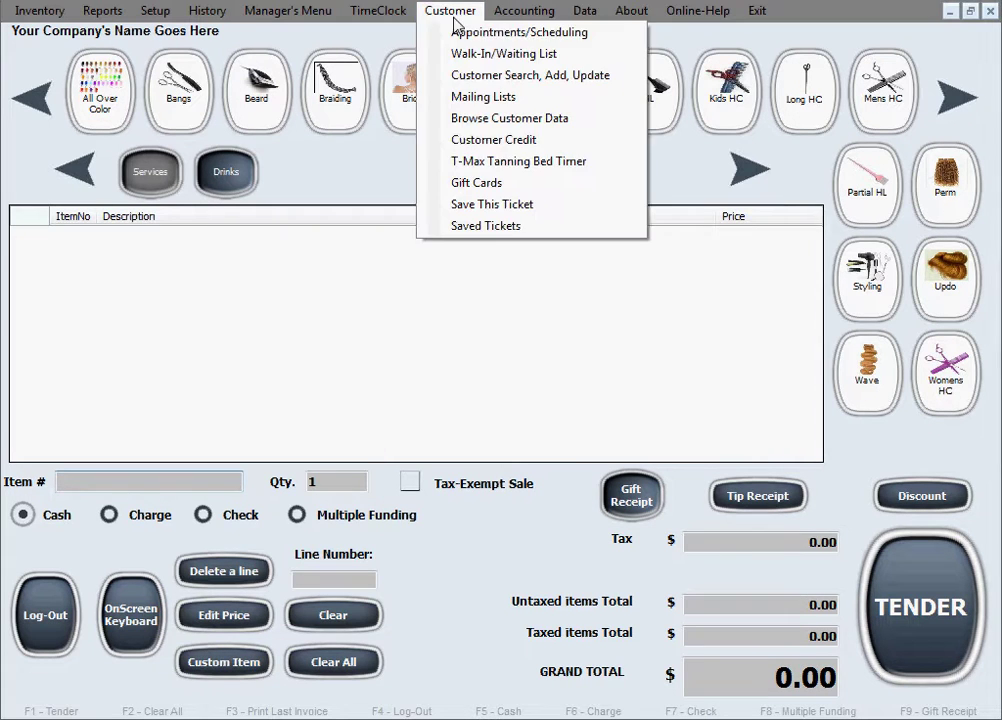
pyautogui.click(514, 75)
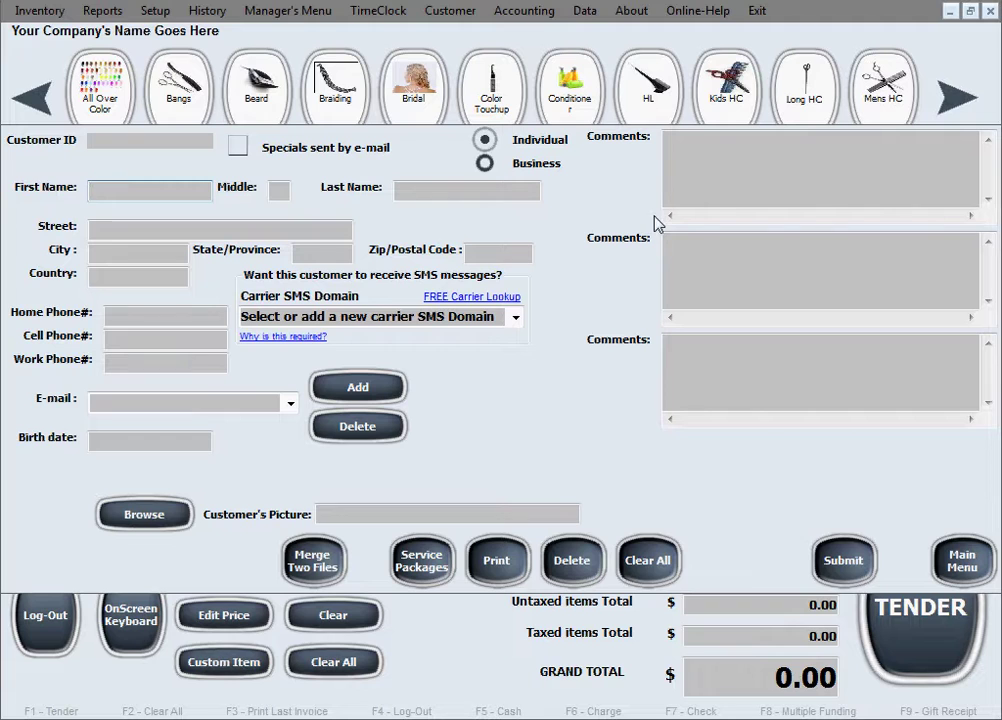
pyautogui.click(121, 342)
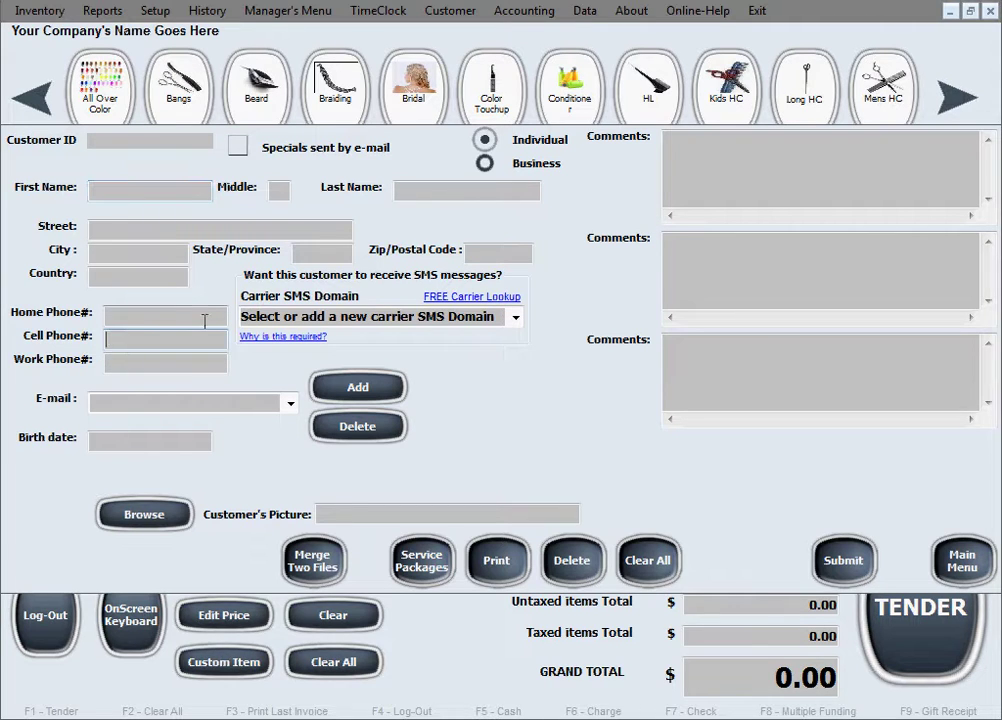
pyautogui.write('123-456-7890')
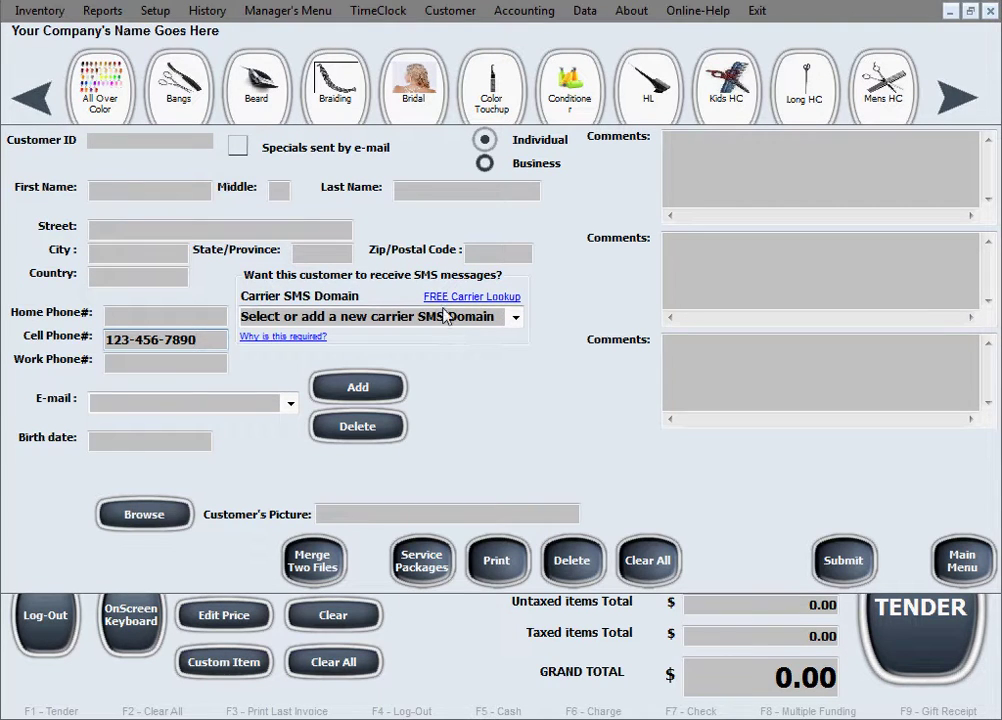
# Select the customer's Carrier SMS Domain field
pyautogui.click(441, 313)
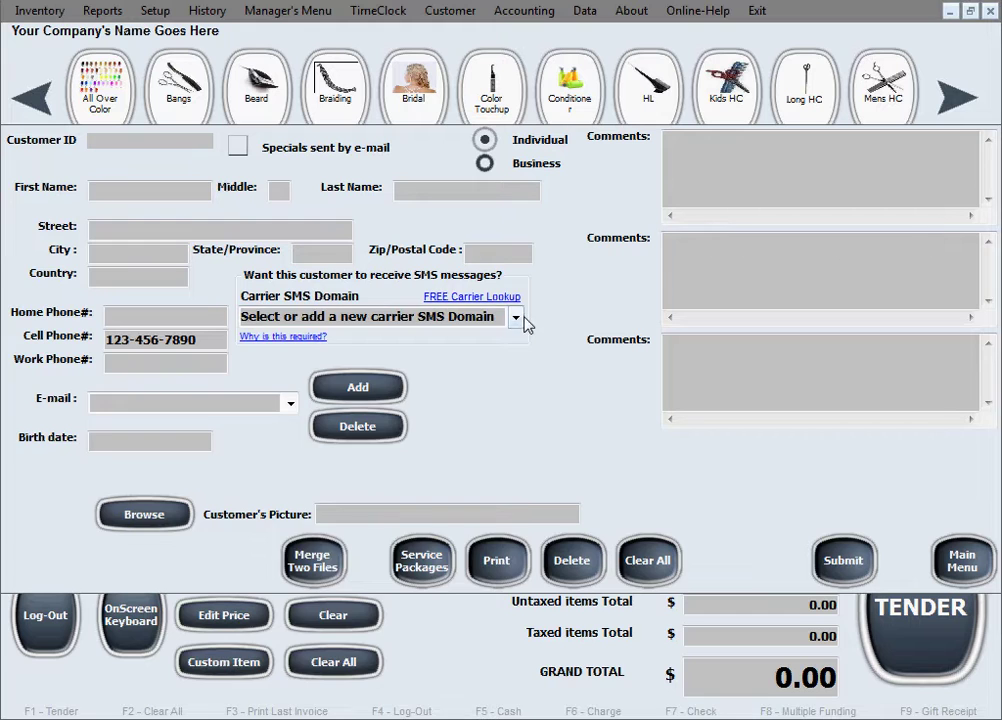
pyautogui.click(516, 319)
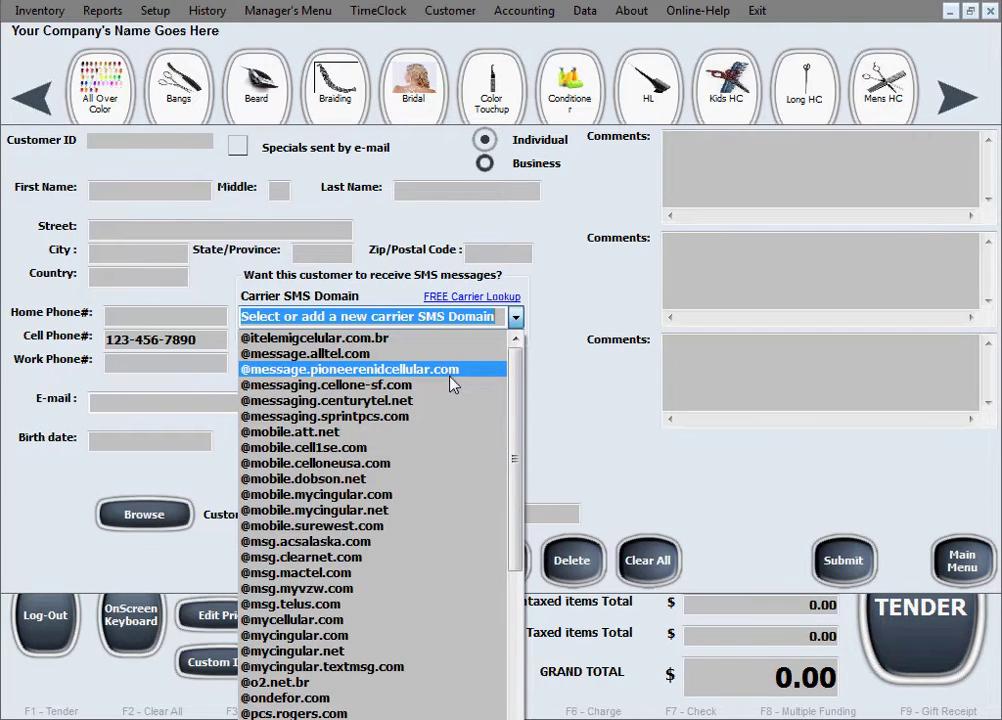
pyautogui.click(437, 427)
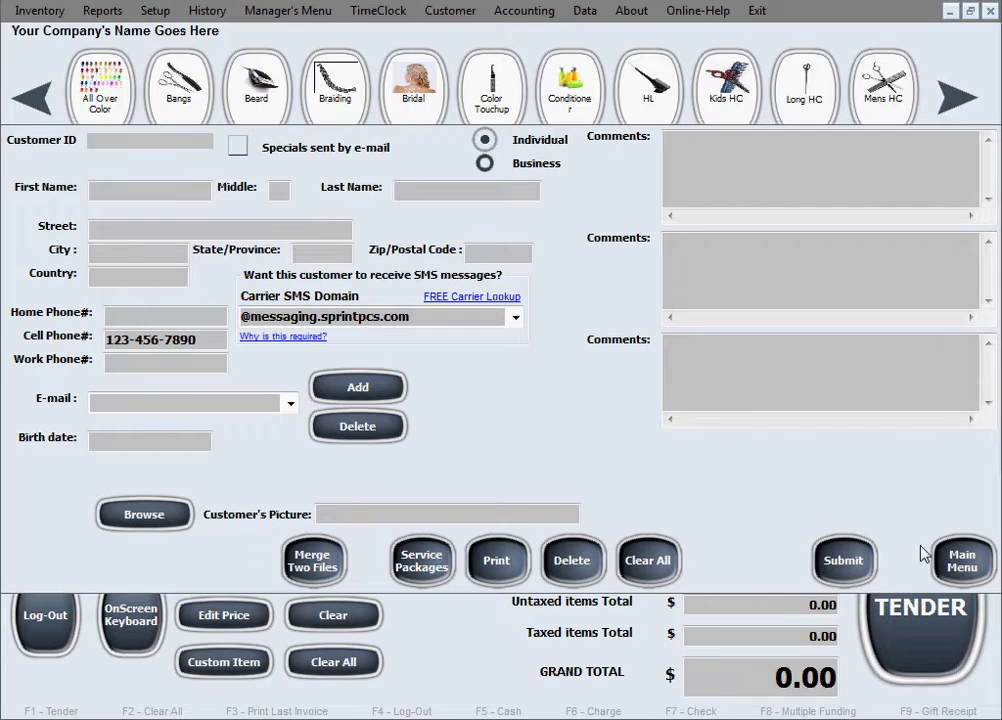
pyautogui.click(952, 563)
# Reopen the Yahoo/Gmail account-linking window through Setup > e-mail and SMS Setup
pyautogui.click(462, 17)
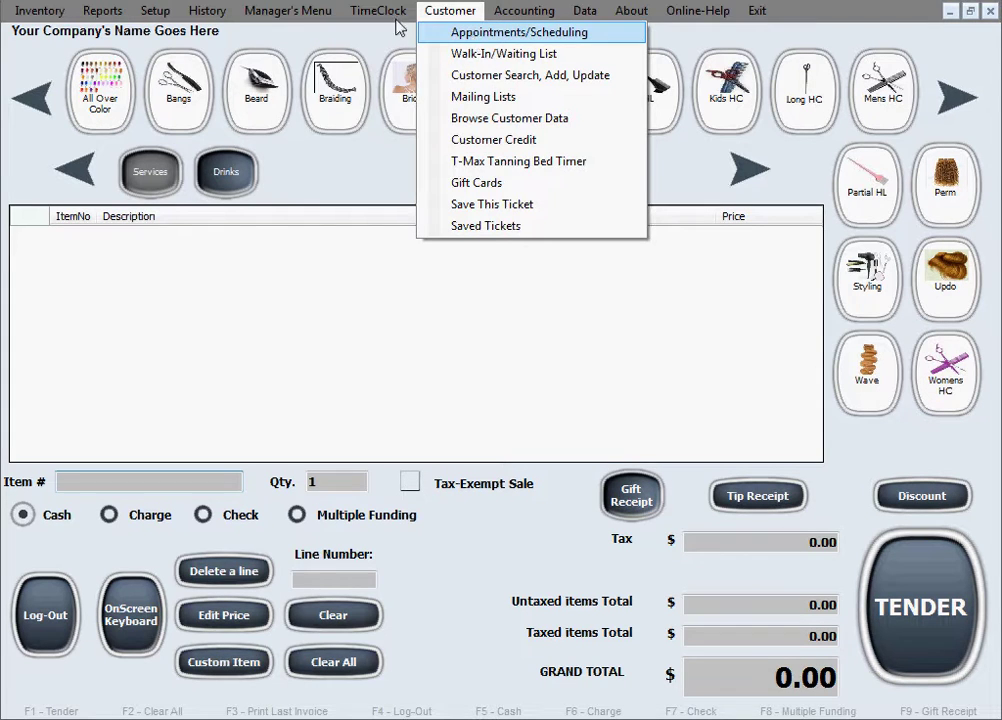
pyautogui.moveTo(155, 11)
pyautogui.click(207, 204)
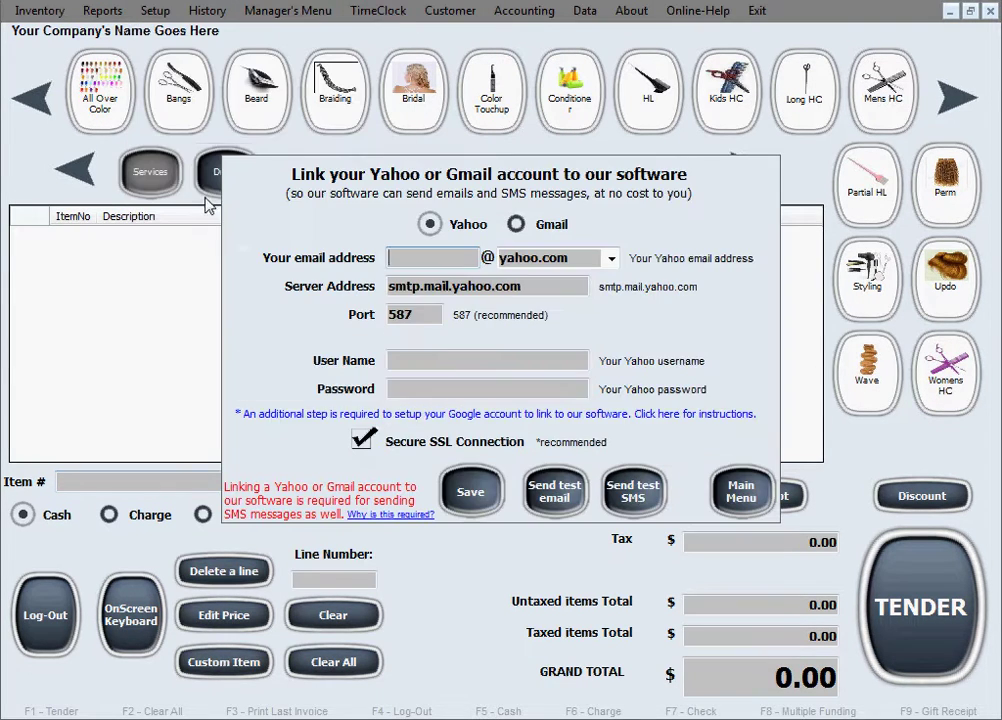